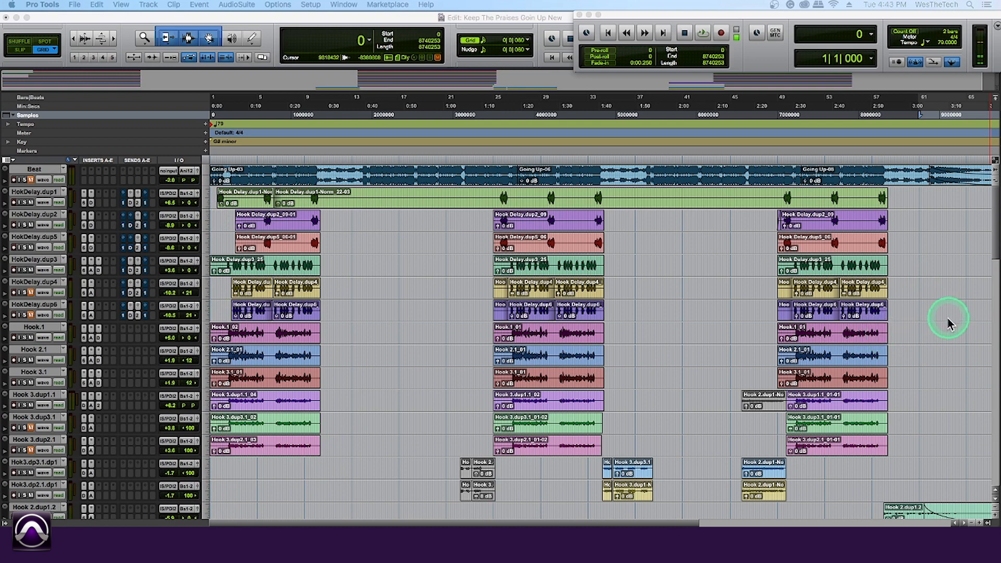
# Step: Consolidate the clips on tracks HokDelay.dup1 through Hook 3.dup2.1 from the session start to about bar 61
pyautogui.scroll(-10, 947, 315)
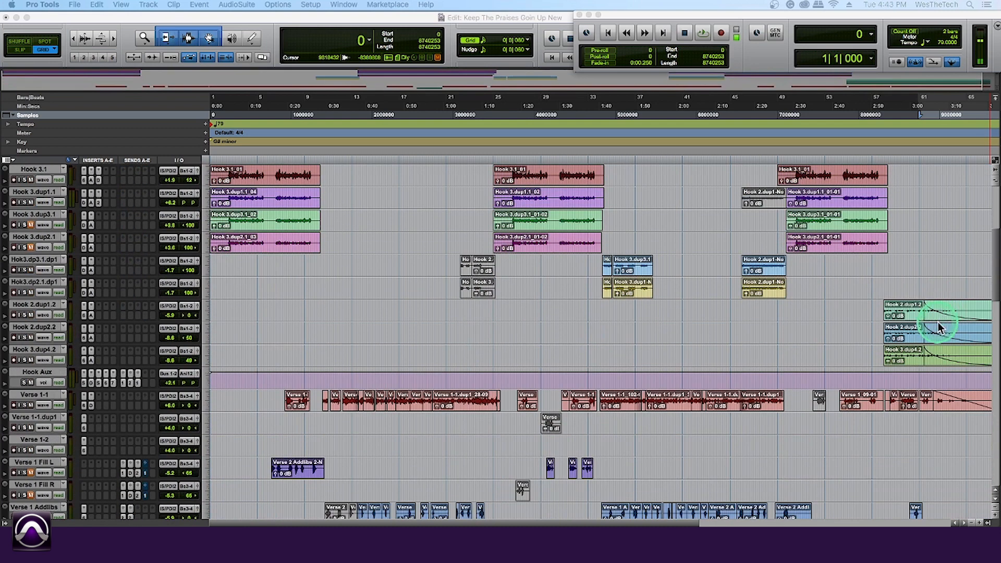
pyautogui.scroll(-2, 936, 325)
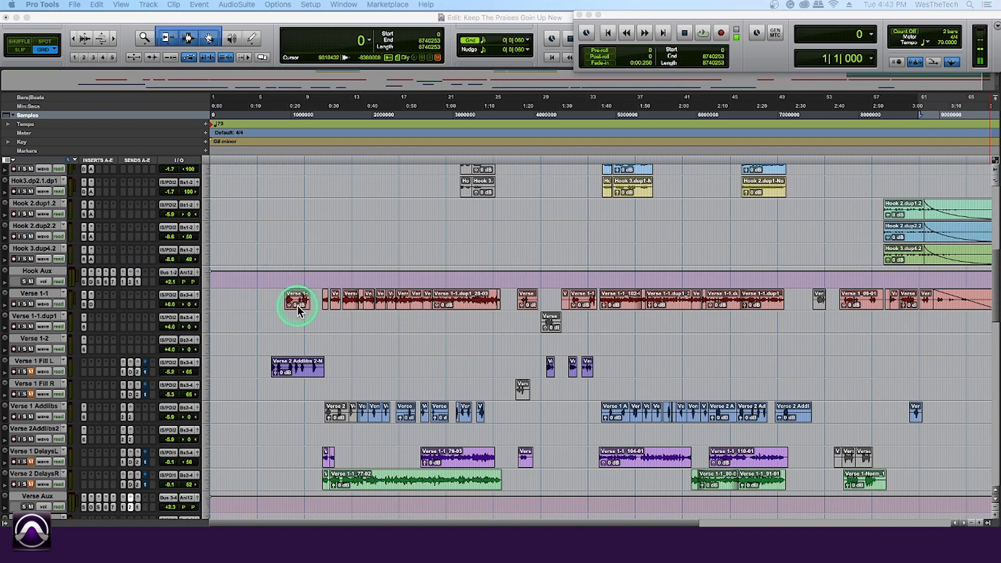
pyautogui.scroll(12, 812, 285)
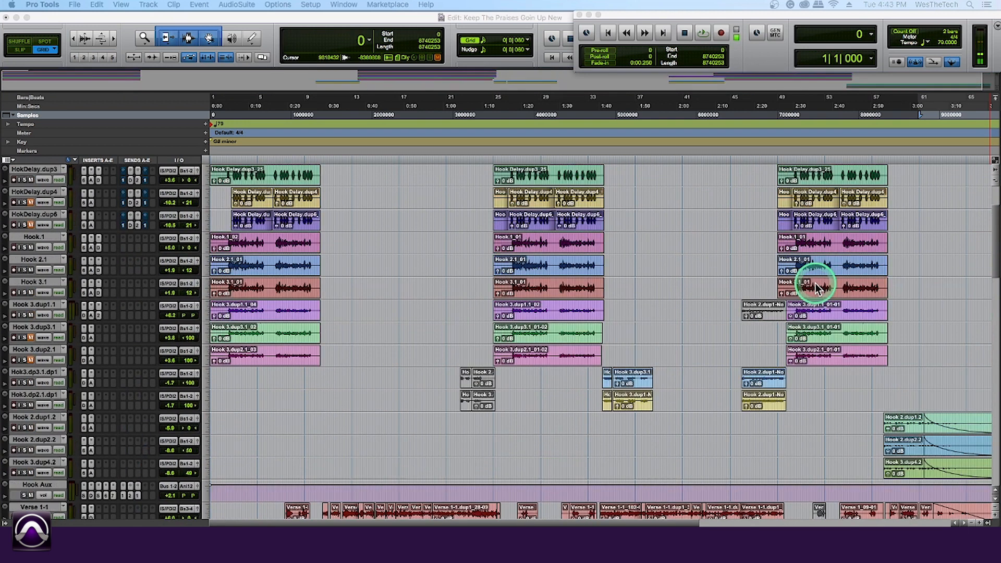
pyautogui.scroll(1, 901, 275)
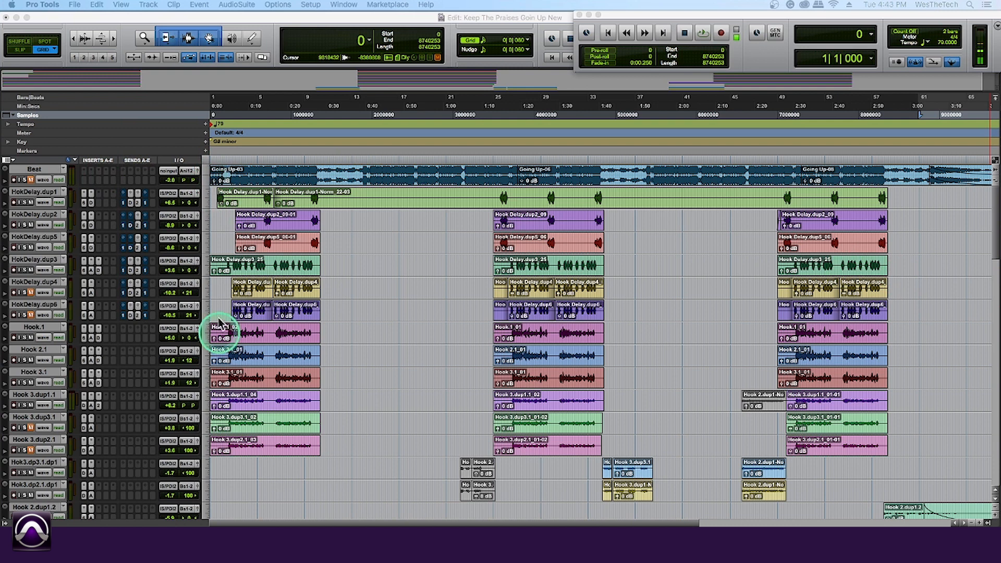
pyautogui.moveTo(923, 189); pyautogui.dragTo(186, 442)
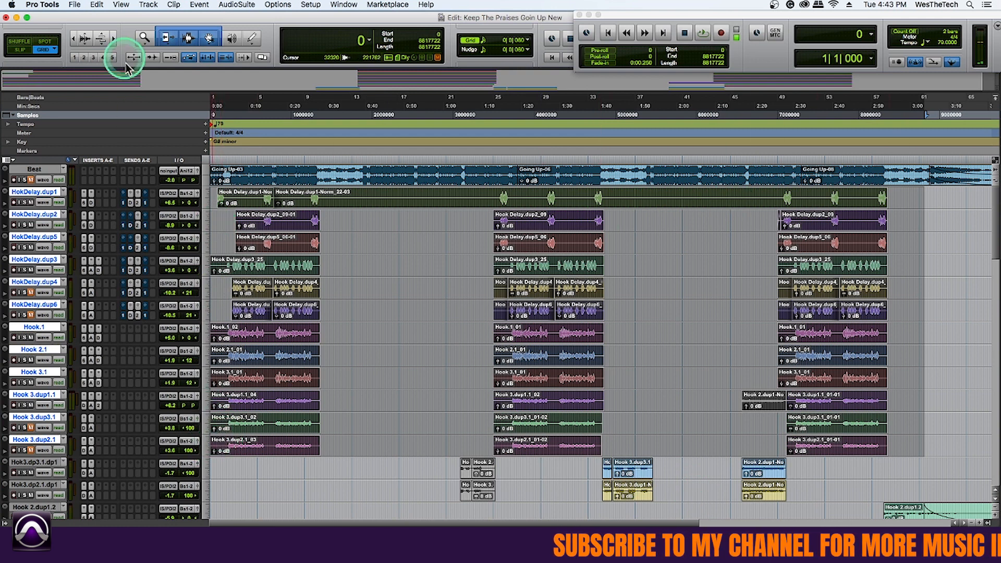
pyautogui.click(99, 7)
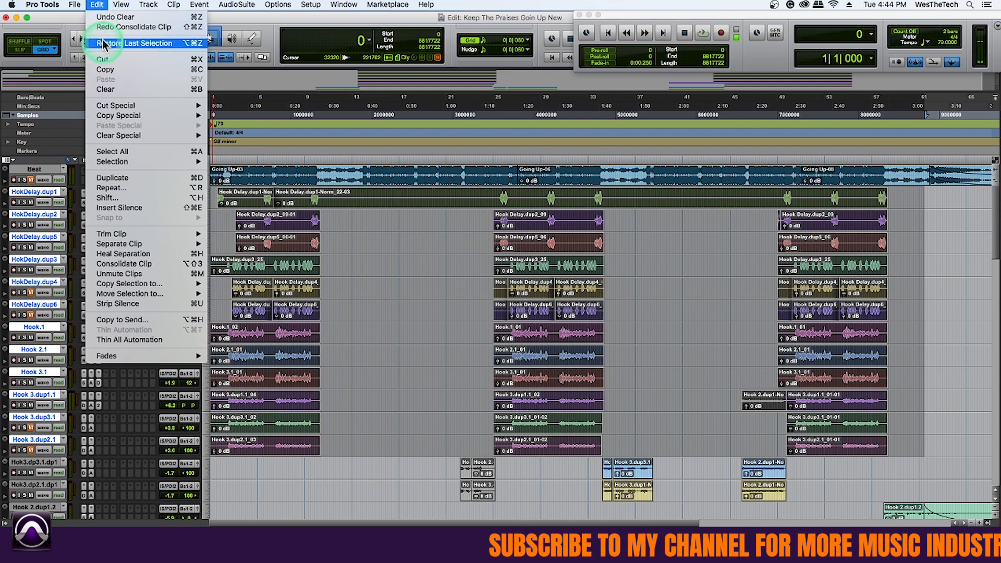
pyautogui.click(145, 266)
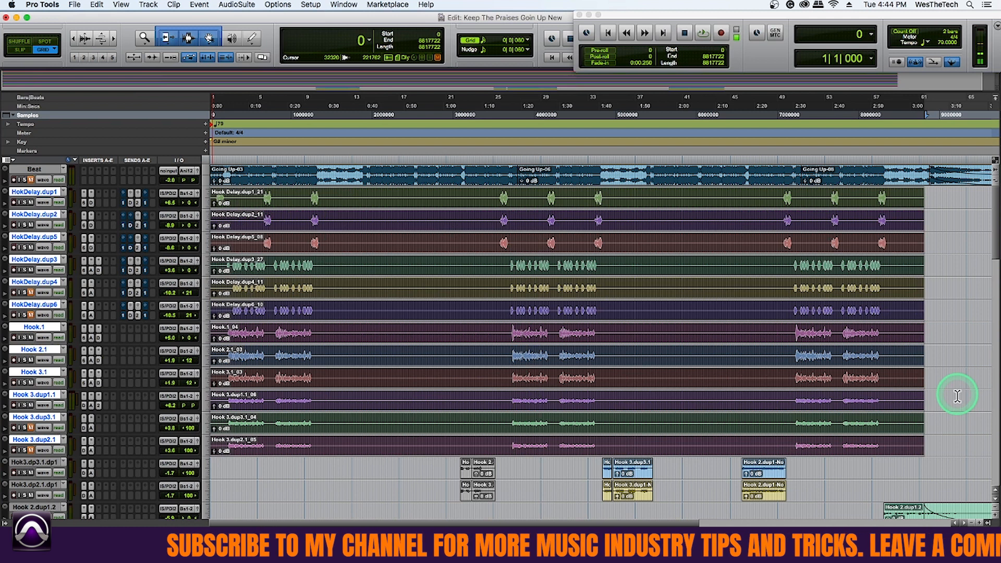
# Step: Select all the consolidated clips from HokDelay.dup1 down to Hook 3.dup2.1
pyautogui.click(946, 206)
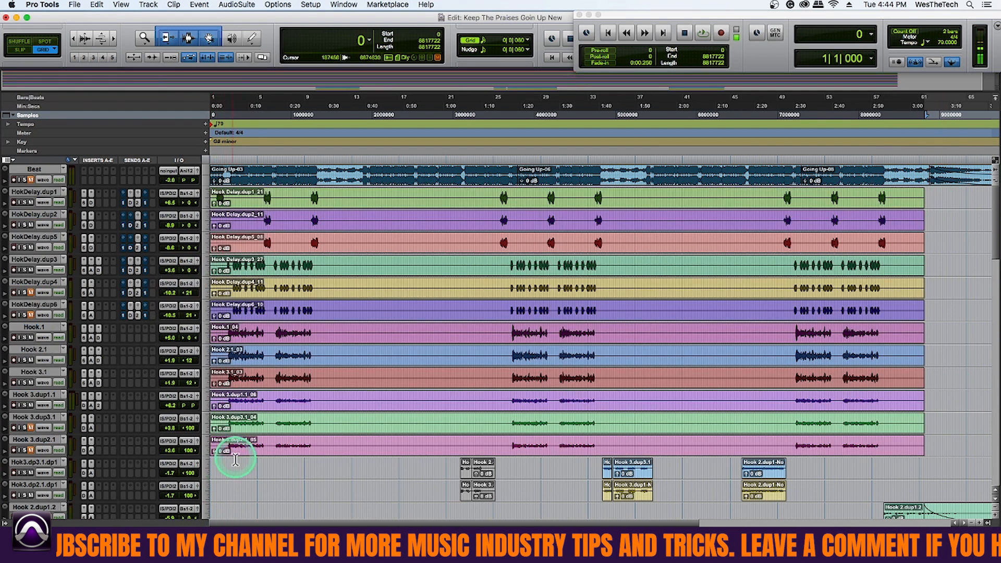
pyautogui.click(284, 455)
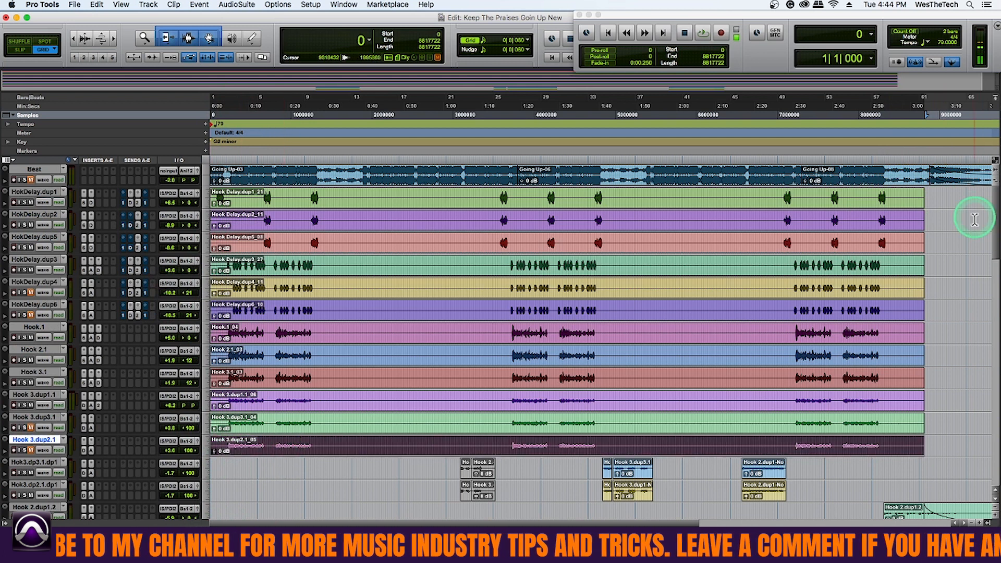
pyautogui.click(944, 201)
pyautogui.moveTo(934, 194); pyautogui.dragTo(175, 439)
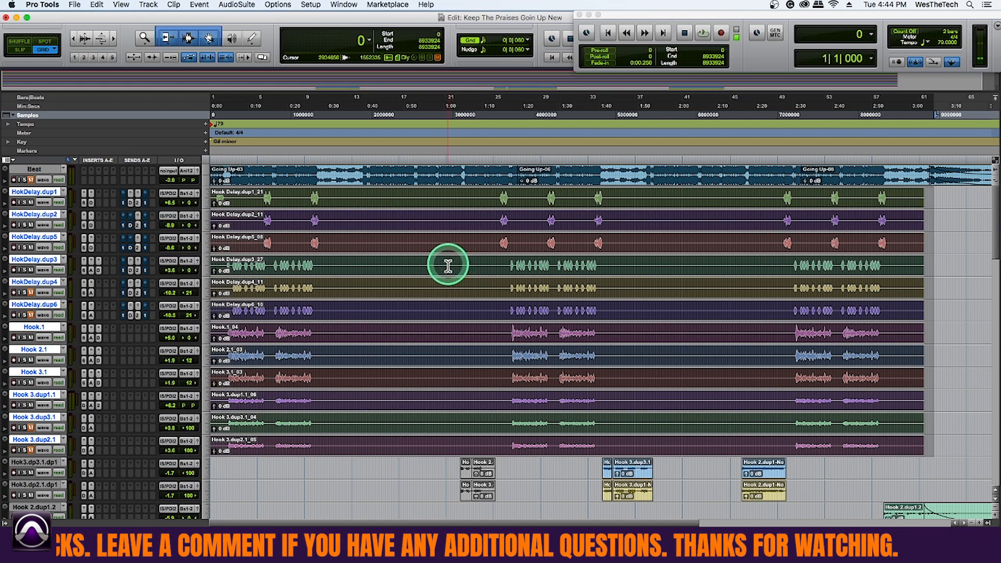
pyautogui.click(75, 5)
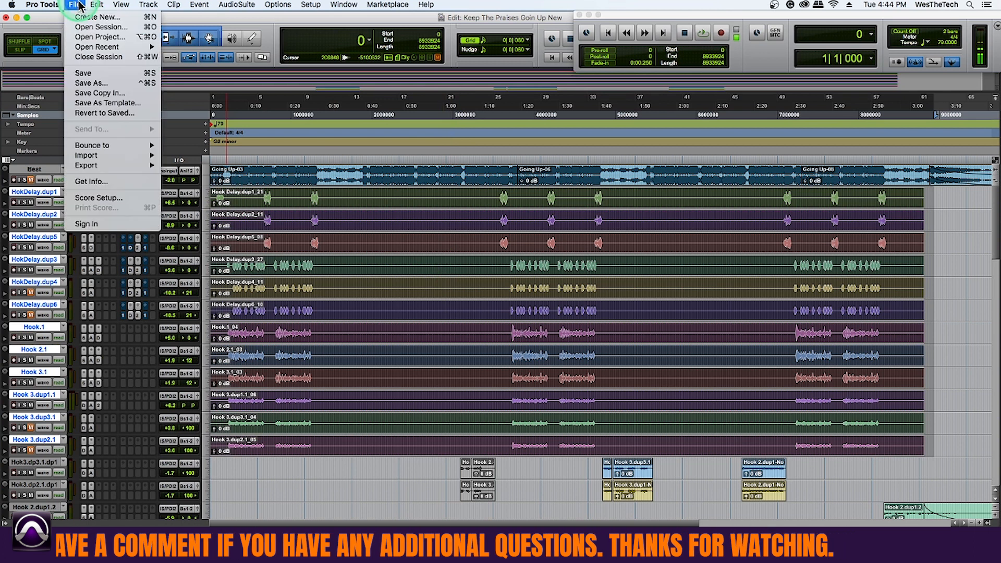
pyautogui.moveTo(141, 165)
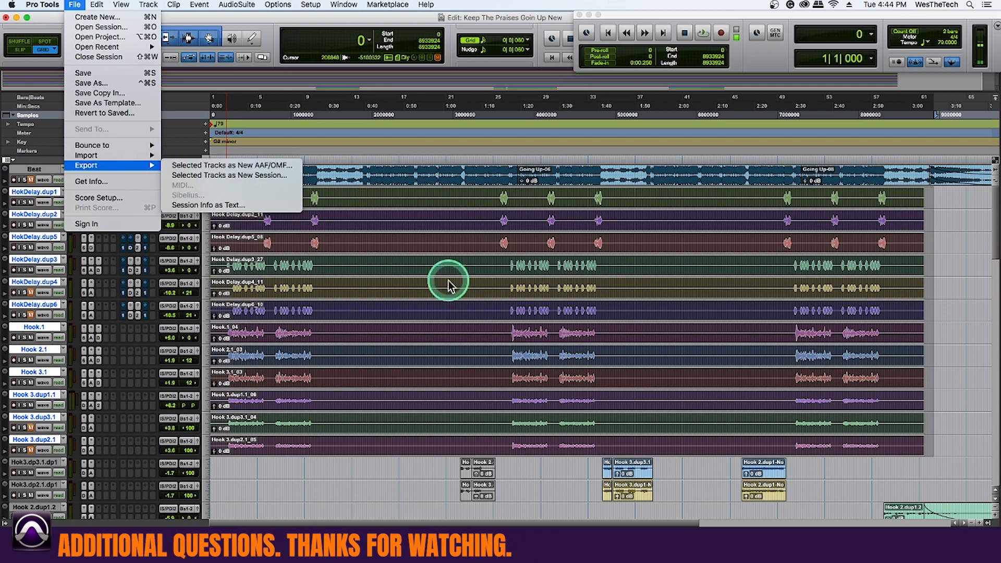
pyautogui.click(305, 478)
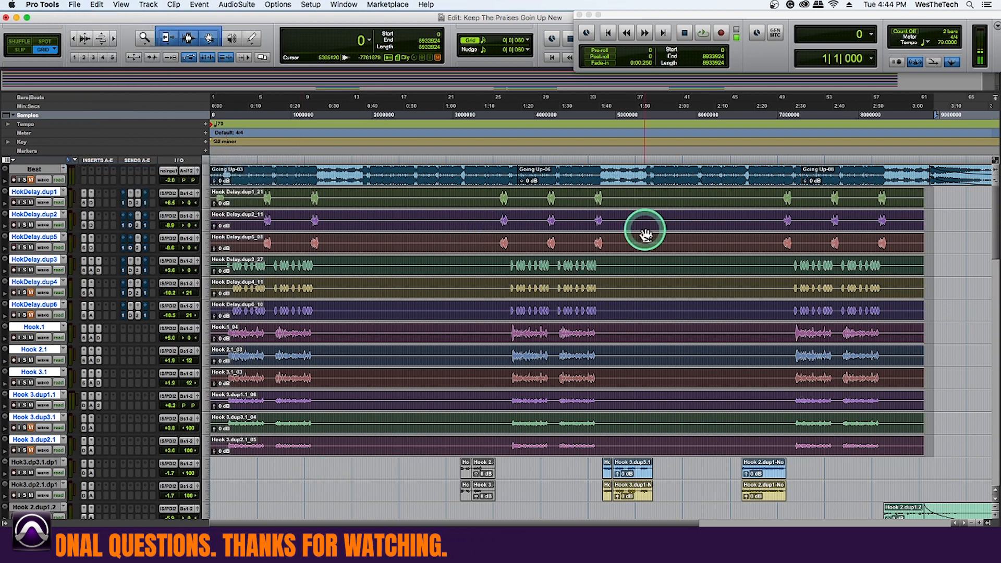
# Step: Show the clips list and bring up the Export Selected settings for exporting the selected clips as files
pyautogui.click(989, 523)
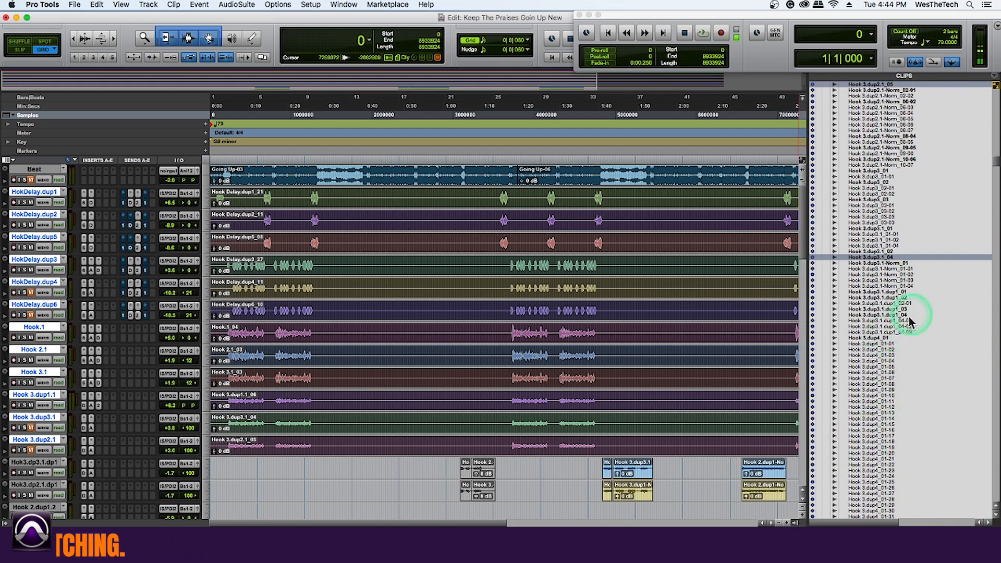
pyautogui.scroll(4, 937, 274)
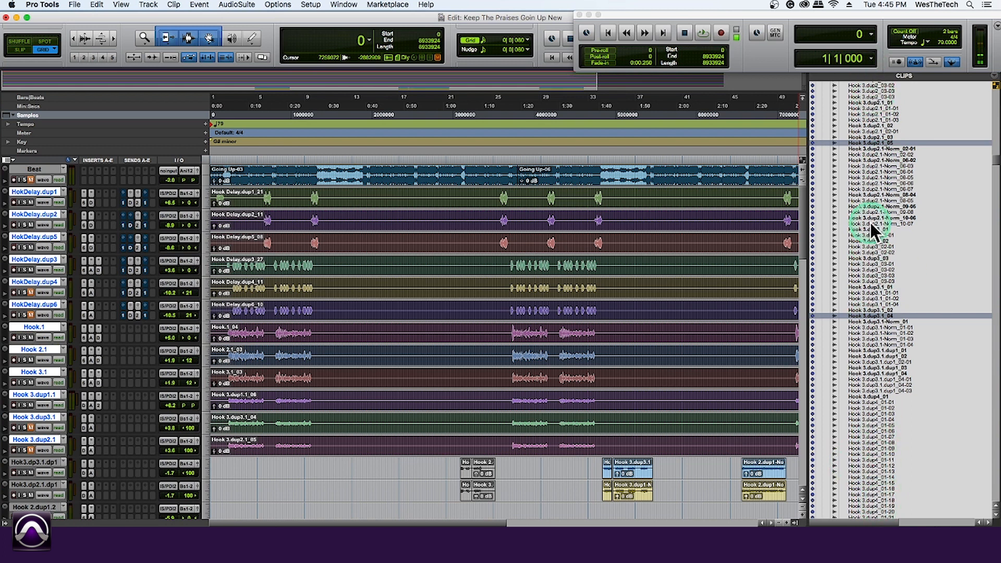
pyautogui.rightClick(858, 317)
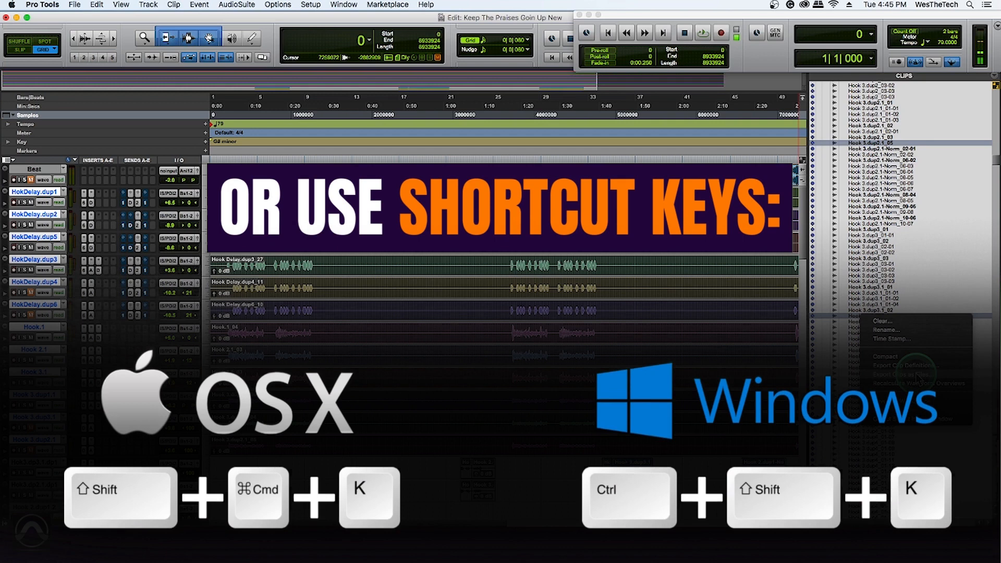
pyautogui.click(918, 374)
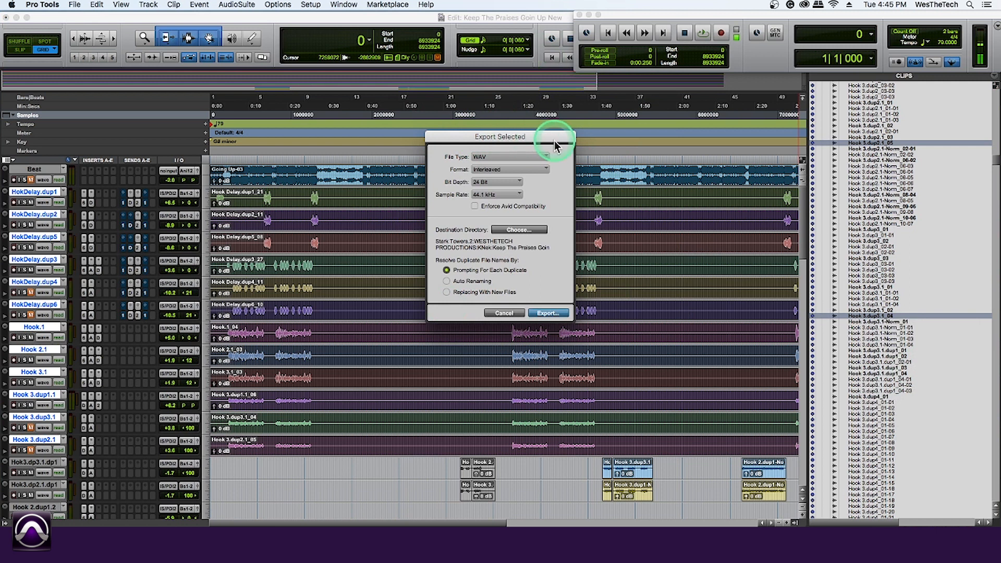
pyautogui.moveTo(551, 141); pyautogui.dragTo(551, 179)
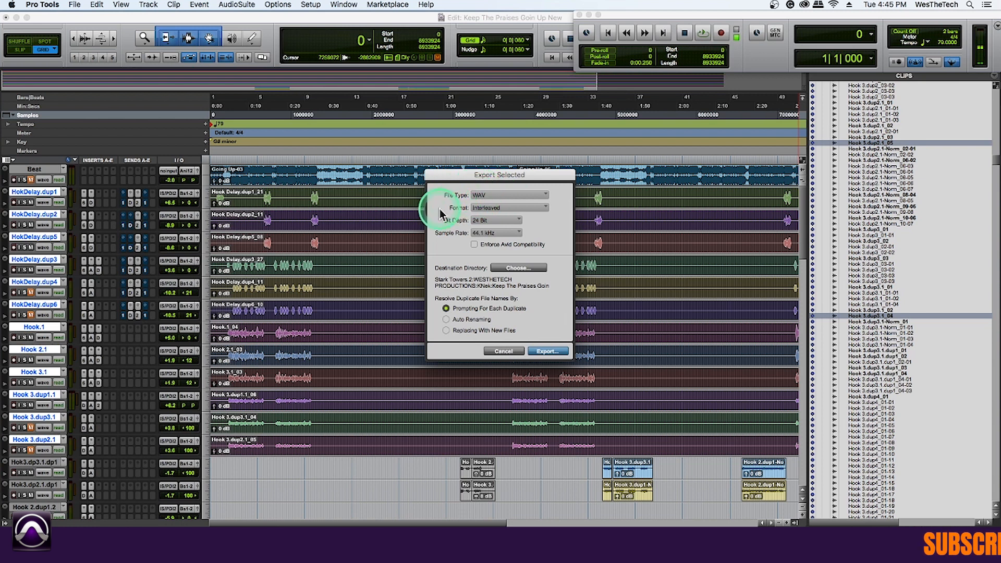
# Step: Configure the clip export as Interleaved with a 24 Bit depth and a 44.1 kHz sample rate
pyautogui.click(492, 208)
pyautogui.click(501, 200)
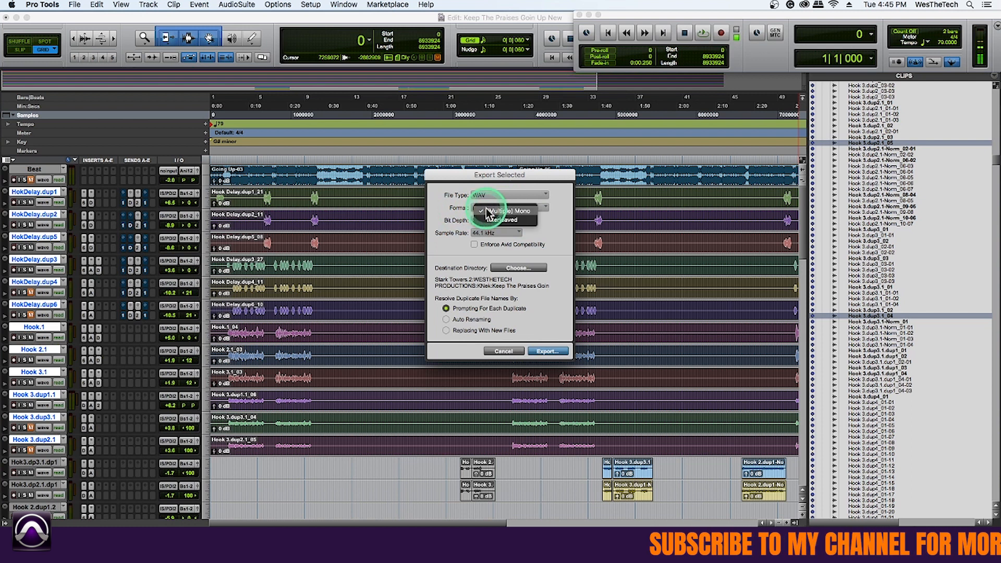
pyautogui.click(495, 207)
pyautogui.click(488, 200)
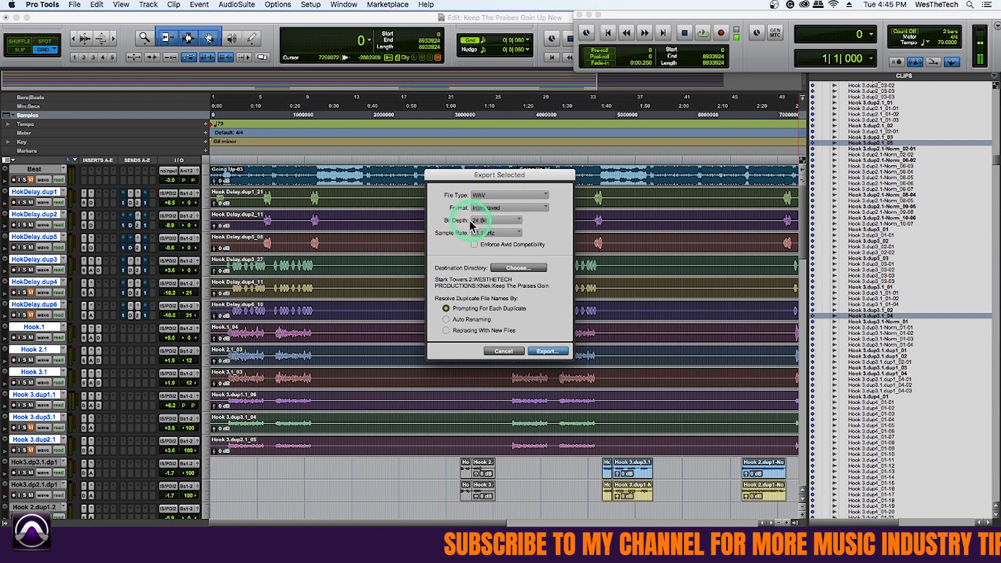
pyautogui.click(500, 220)
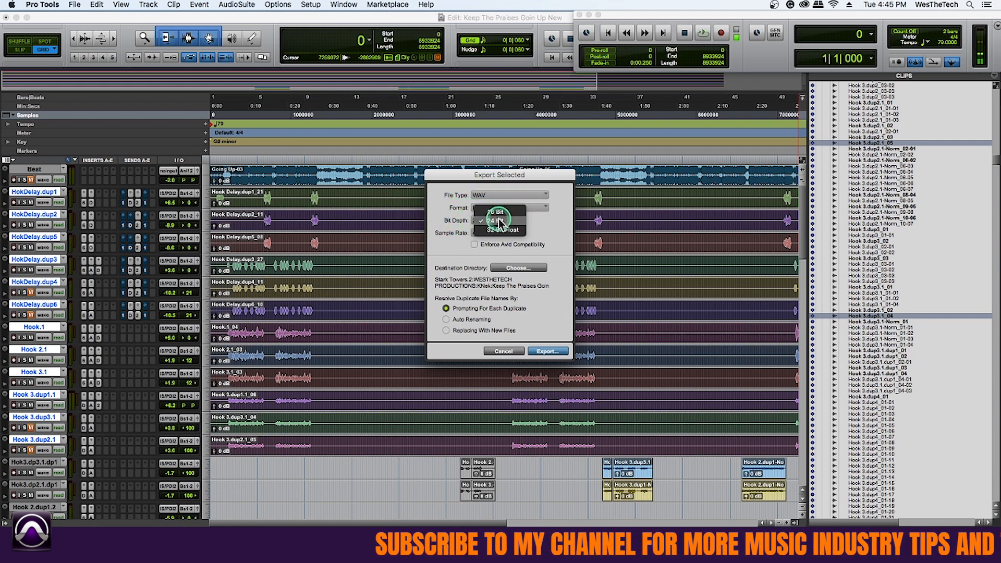
pyautogui.click(486, 221)
pyautogui.click(486, 235)
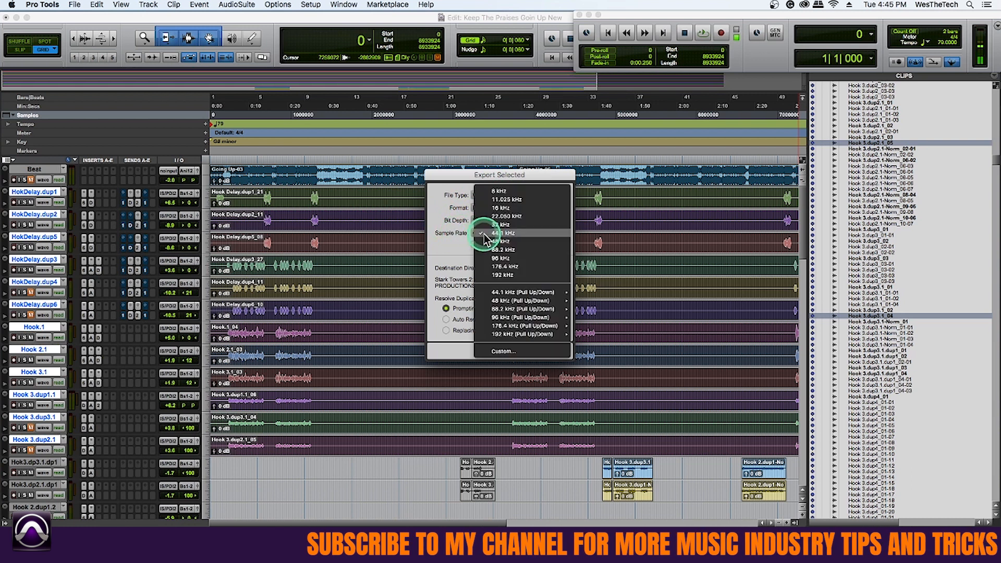
pyautogui.click(444, 261)
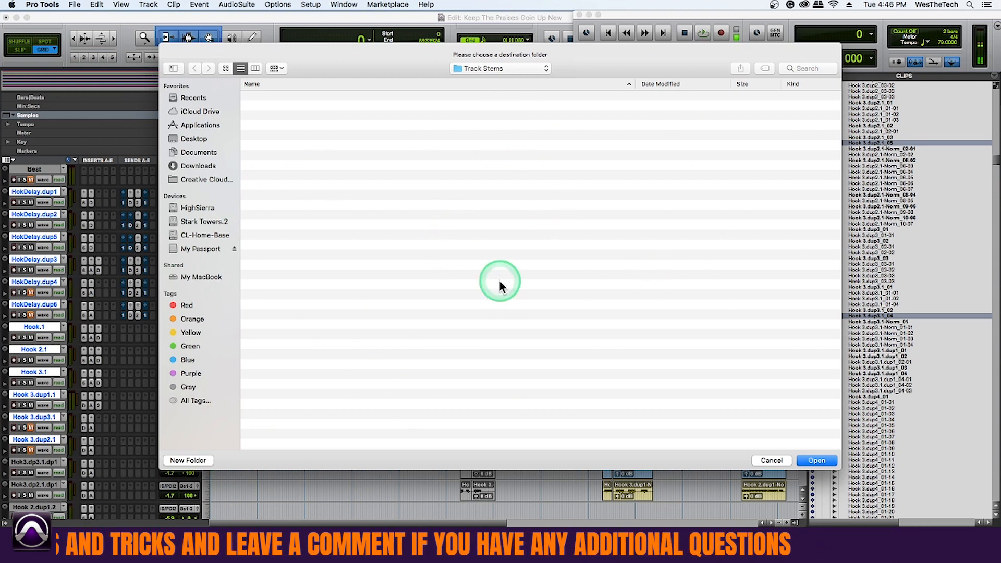
# Step: Use the Track Stems folder as the destination and export the selected clips
pyautogui.click(818, 462)
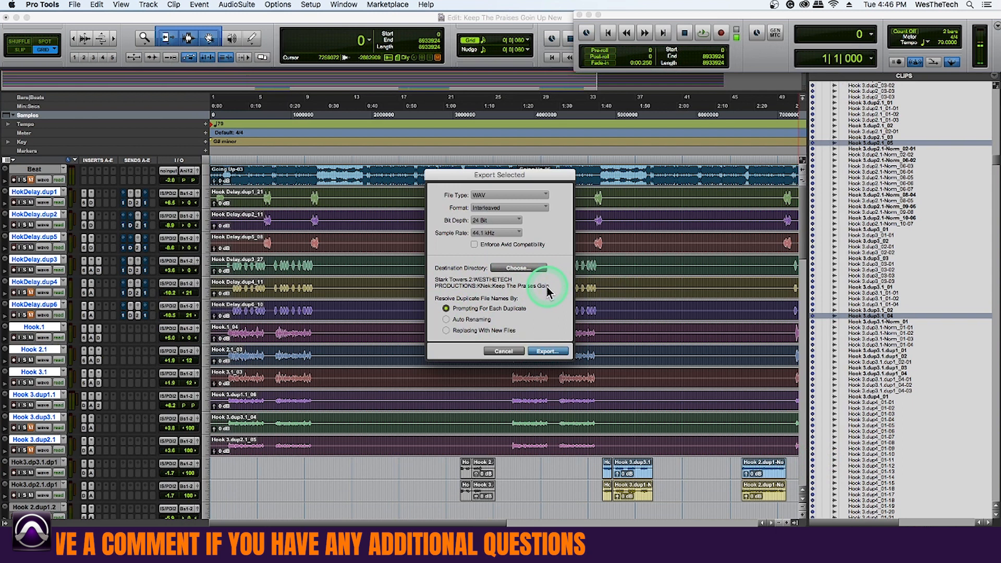
pyautogui.click(545, 352)
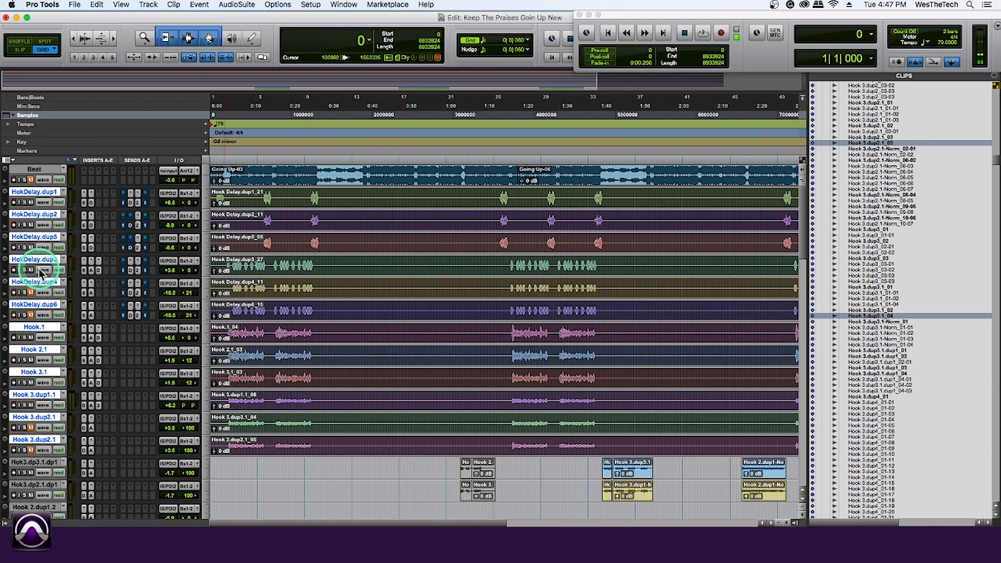
pyautogui.click(267, 475)
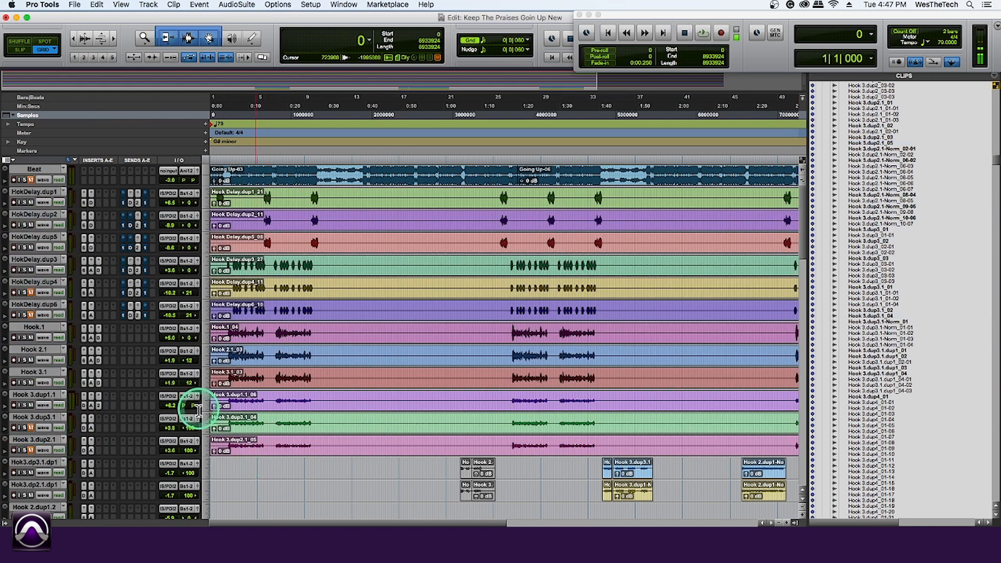
pyautogui.rightClick(28, 193)
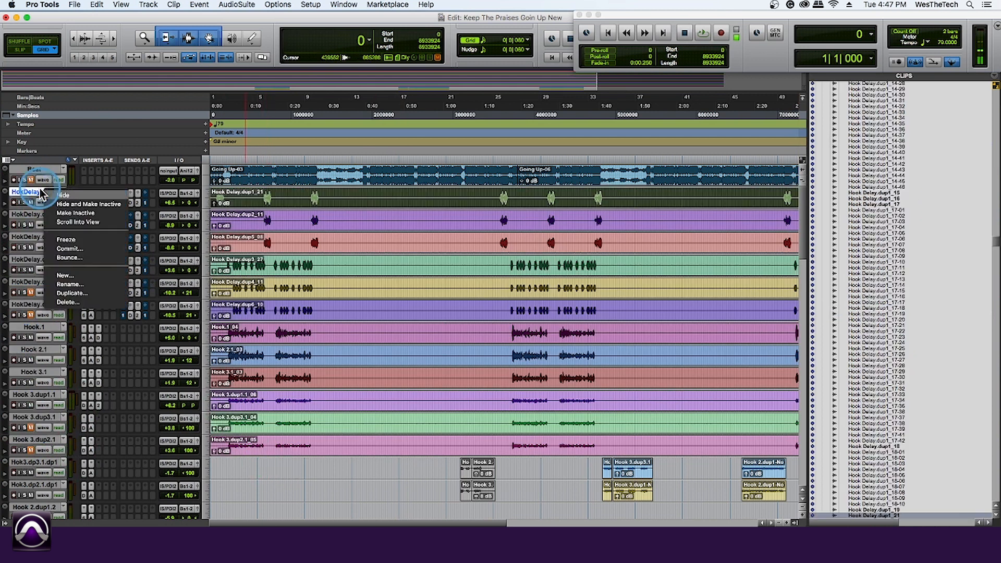
pyautogui.click(73, 284)
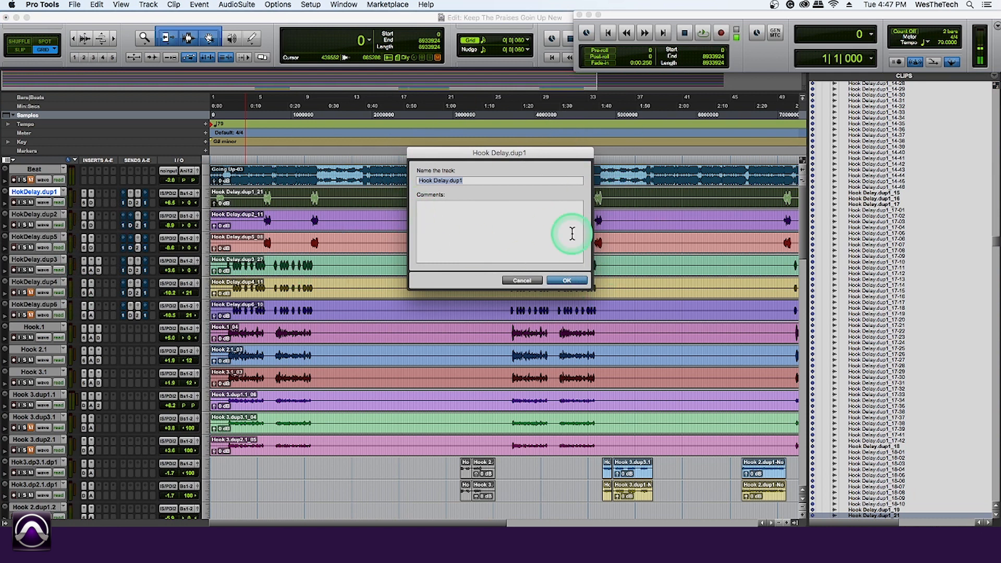
pyautogui.click(521, 281)
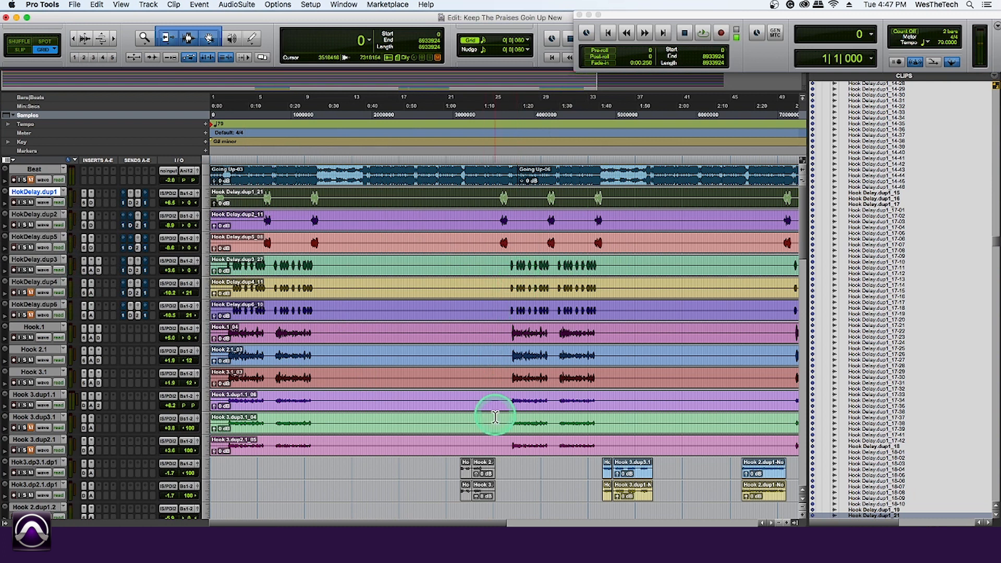
# Step: Switch to Finder, review the exported WAV files in Track Stems, and select that folder in its parent folder
pyautogui.click(483, 526)
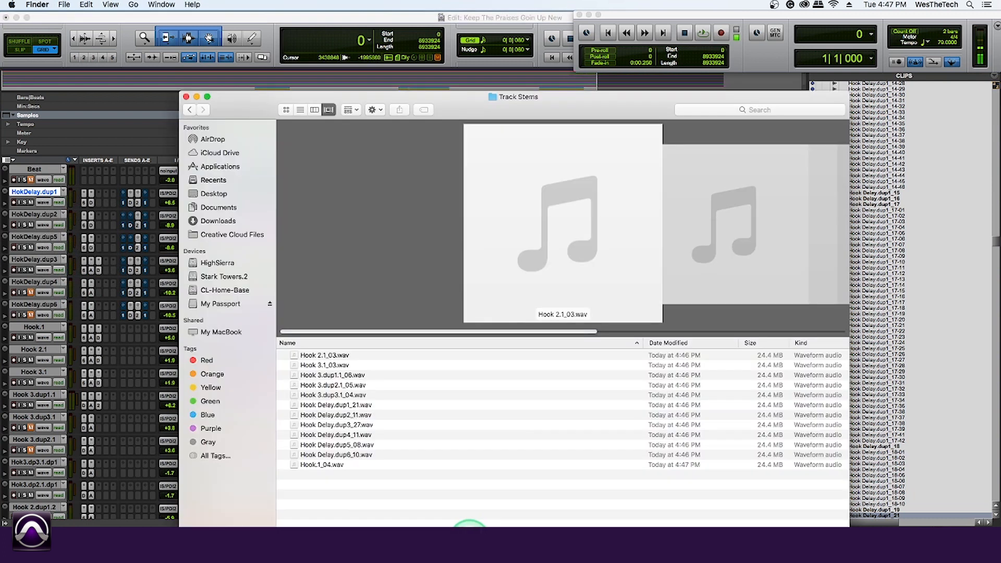
pyautogui.moveTo(537, 123); pyautogui.dragTo(537, 56)
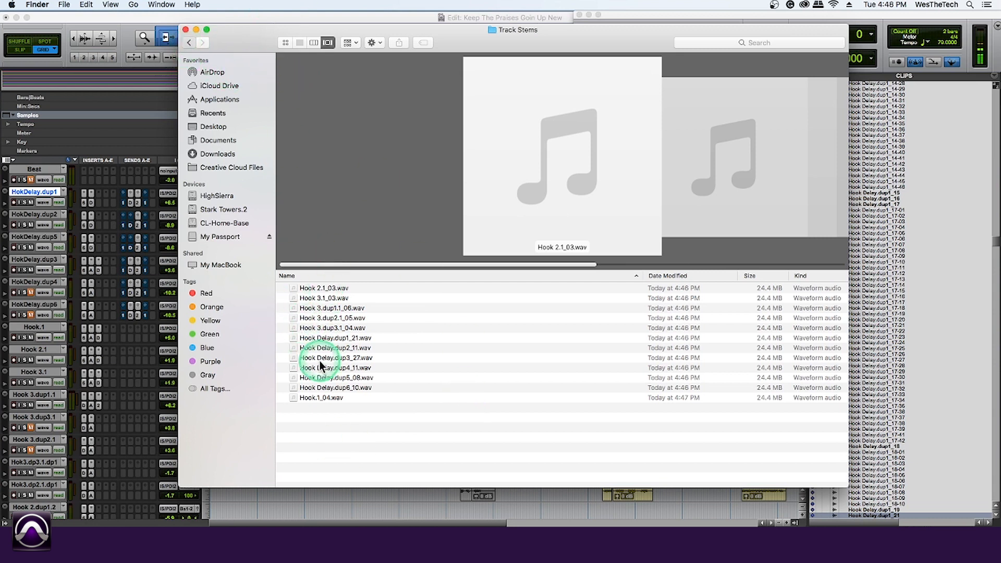
pyautogui.press('super+bracketleft')
pyautogui.click(329, 428)
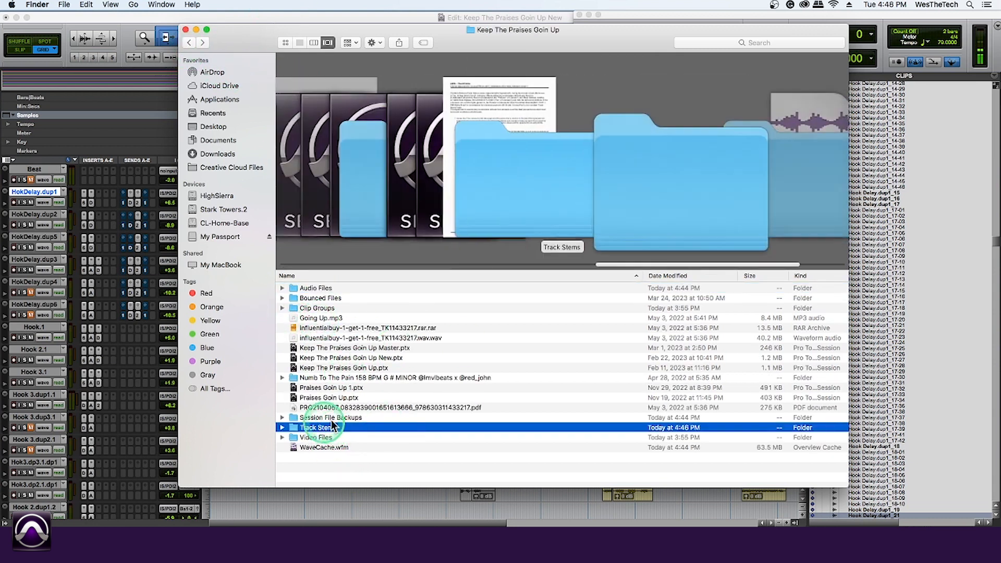